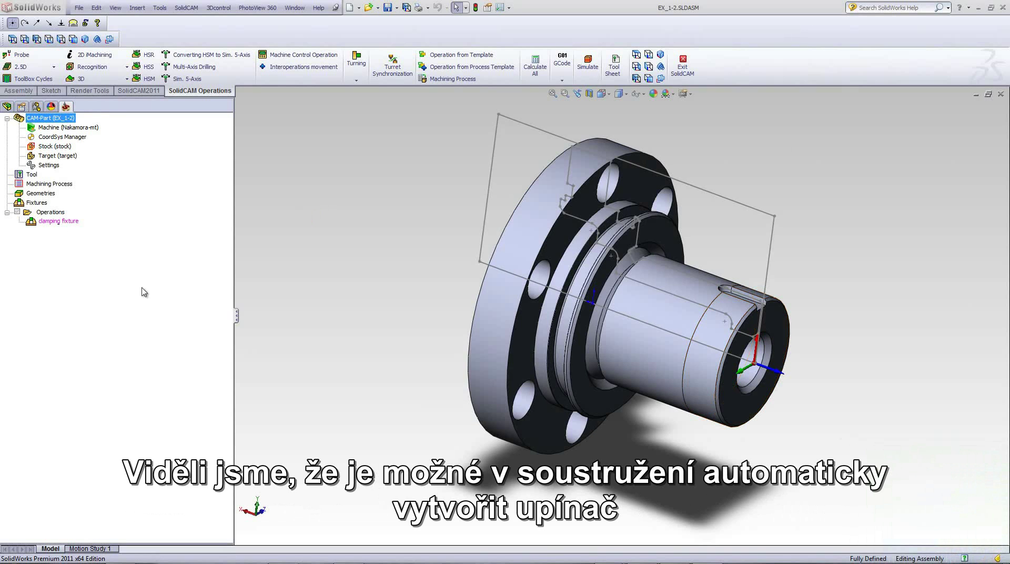
# Open the clamping fixture operation for editing.
pyautogui.click(48, 222)
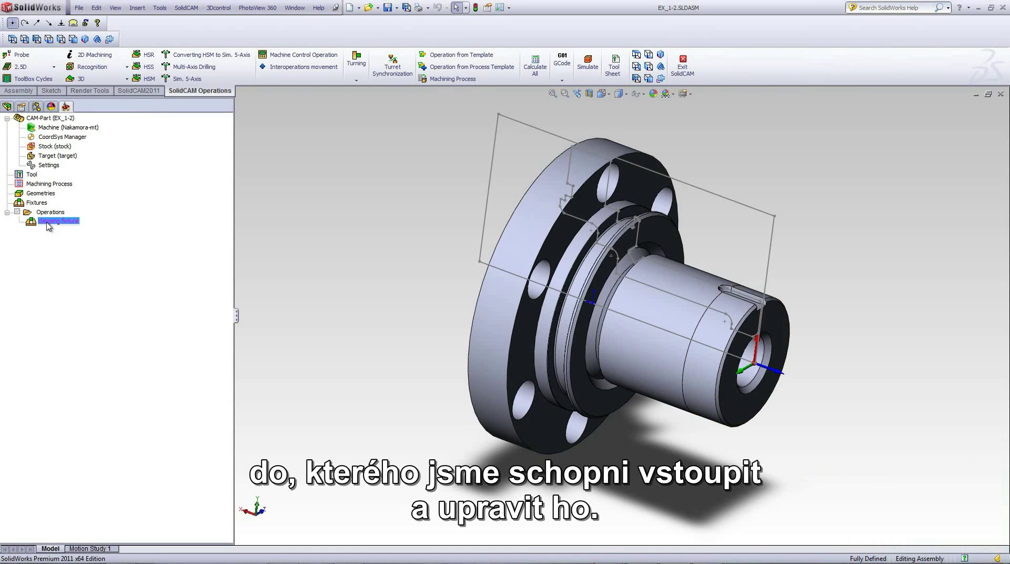
pyautogui.rightClick(49, 222)
pyautogui.click(72, 230)
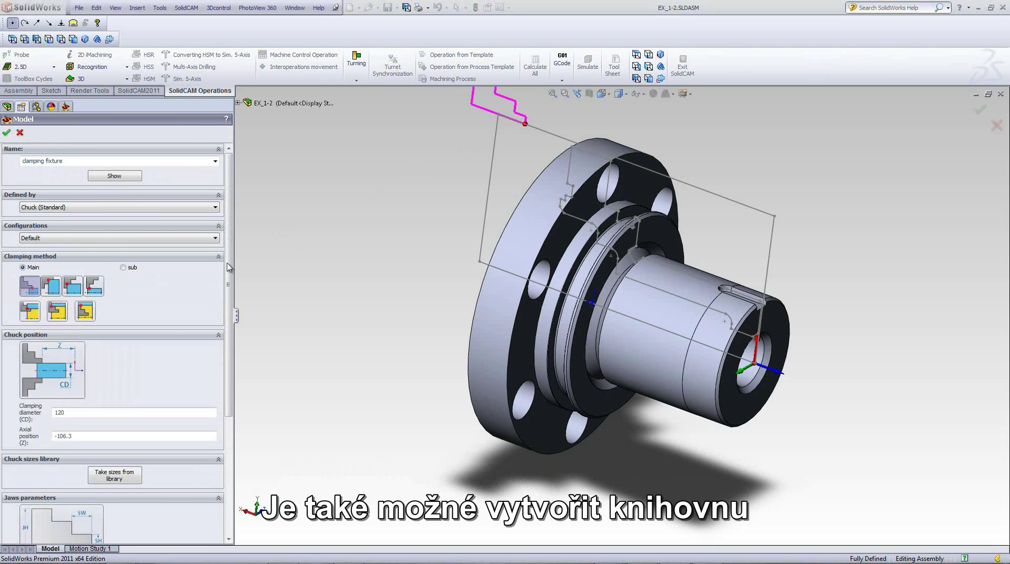
# In side view, review the jaw values: width 23, height 12, step 5×3, thickness 10.
pyautogui.scroll(-3, 230, 269)
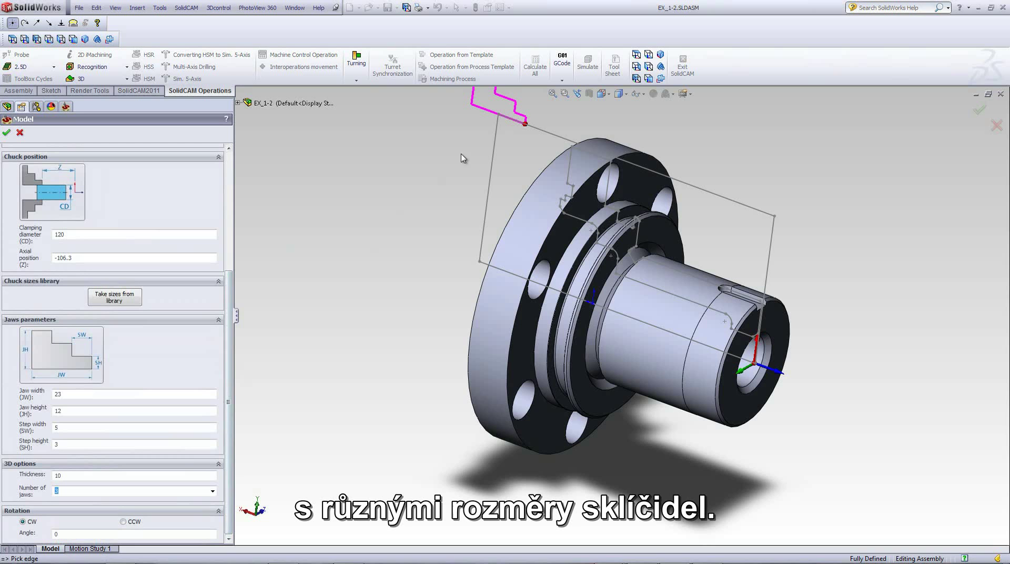
pyautogui.click(661, 78)
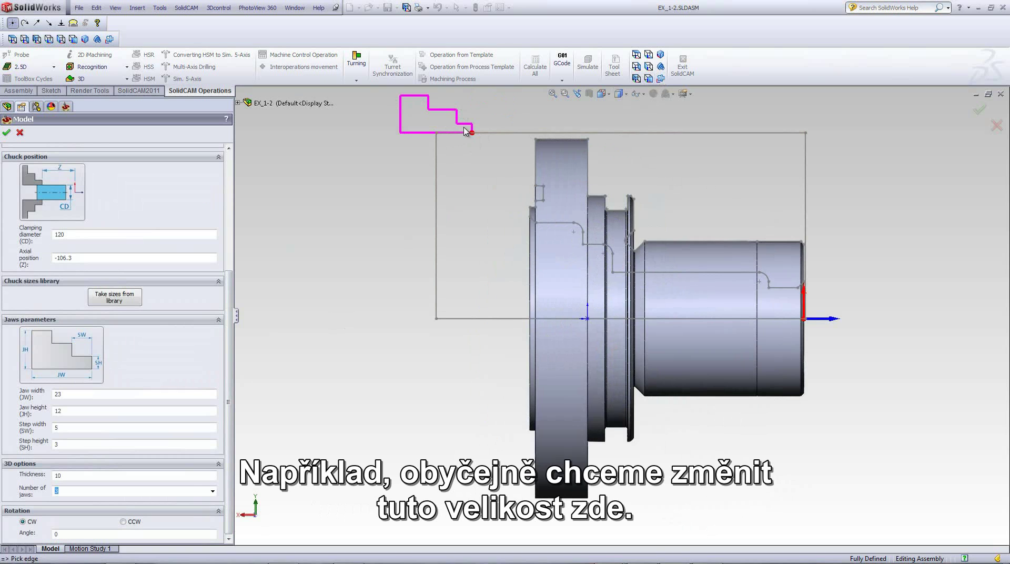
pyautogui.click(74, 395)
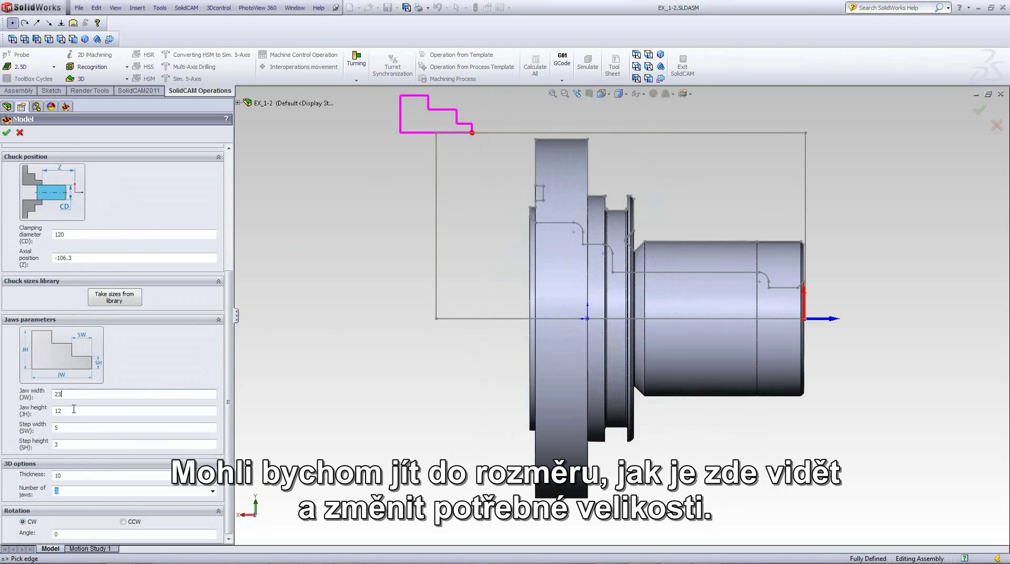
pyautogui.click(74, 443)
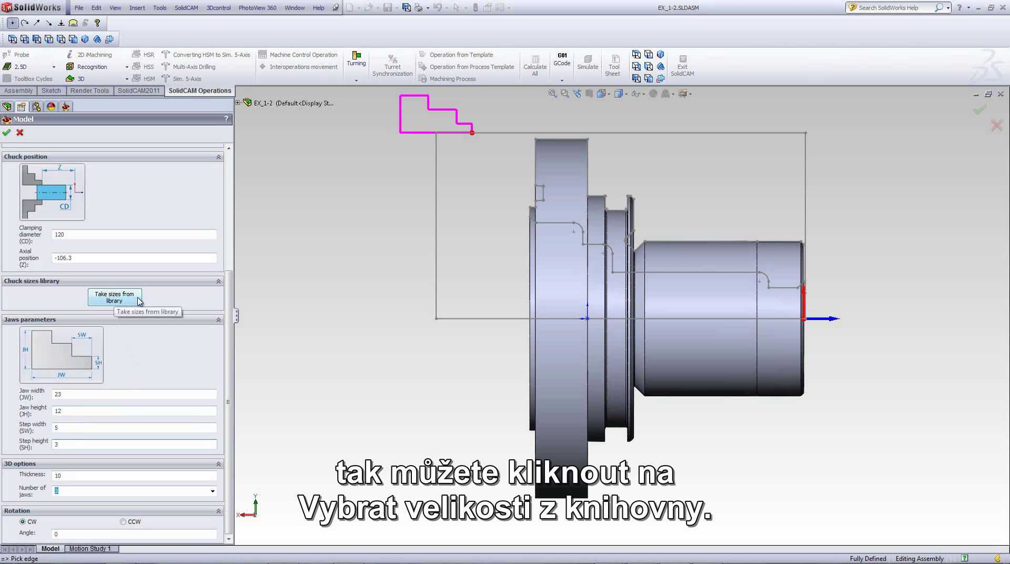
# Add a default Clamp preset to the fixture library (JW 60, JH 30, SW 20, SH 10, 3 jaws).
pyautogui.click(114, 301)
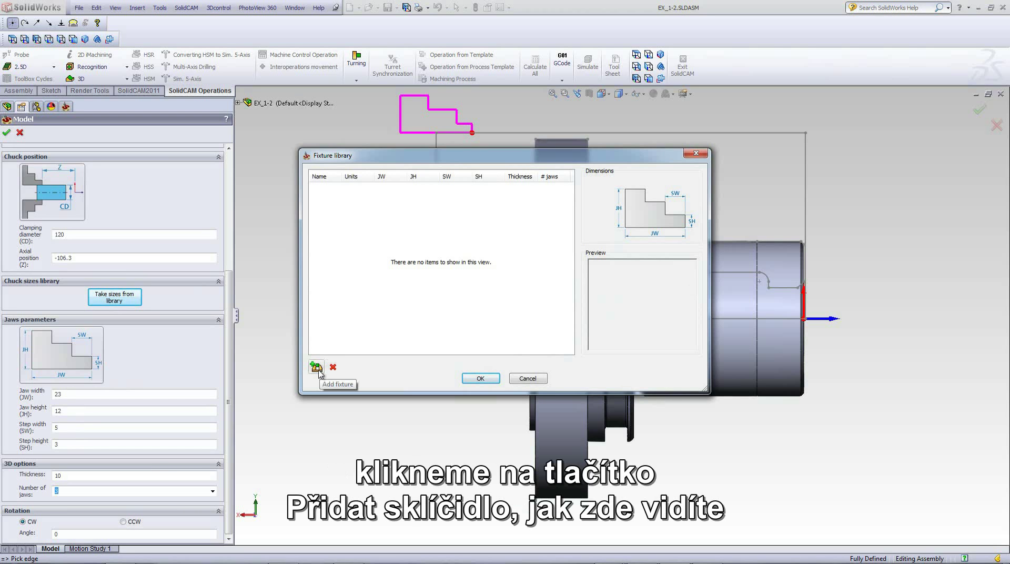
pyautogui.click(316, 368)
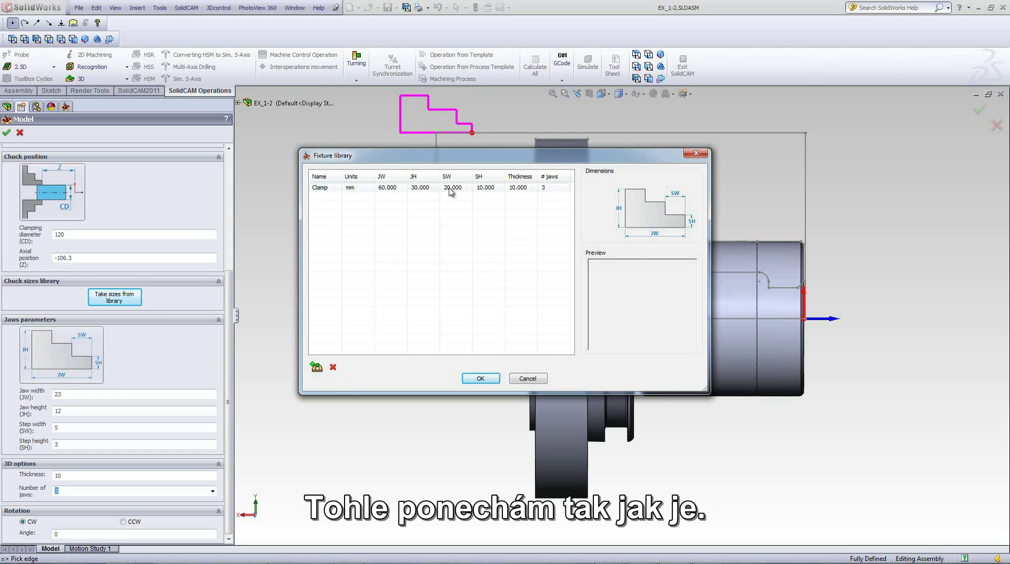
pyautogui.click(535, 191)
# Add a Clamp1 row to the library with jaw width 80 and jaw height 45.
pyautogui.click(316, 367)
pyautogui.doubleClick(393, 197)
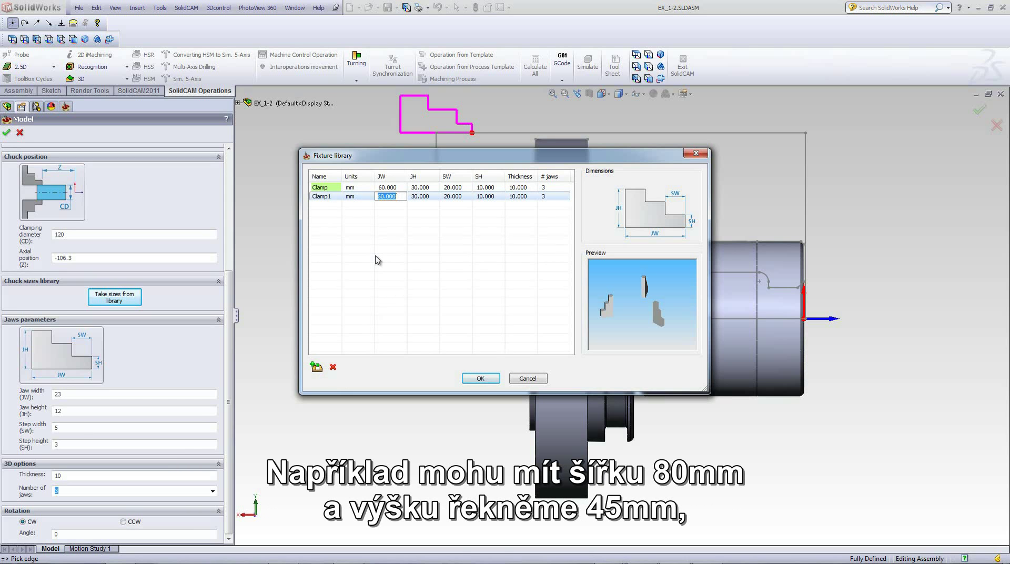
pyautogui.write('80')
pyautogui.click(417, 197)
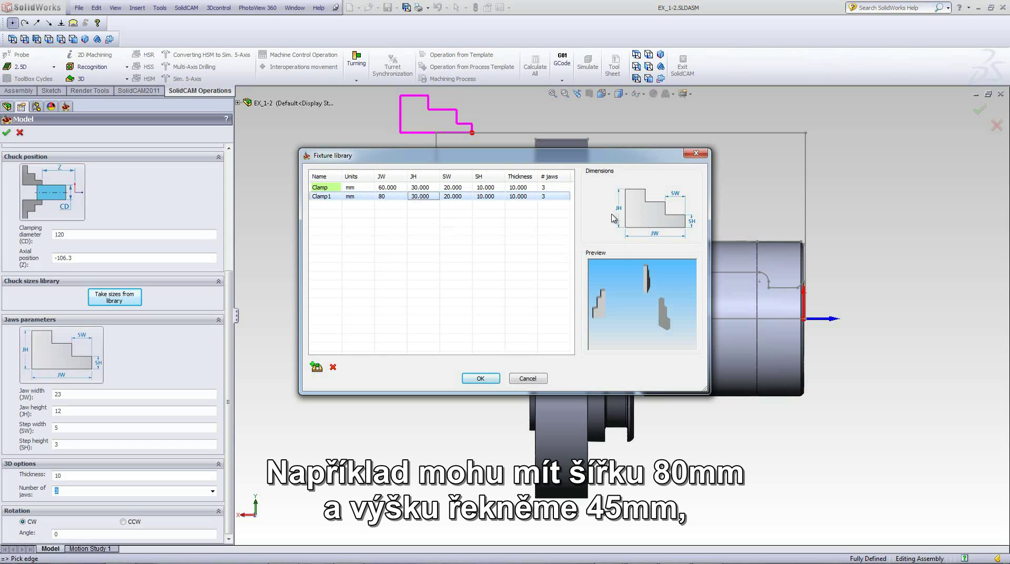
pyautogui.click(423, 197)
pyautogui.write('45')
pyautogui.press('Tab')
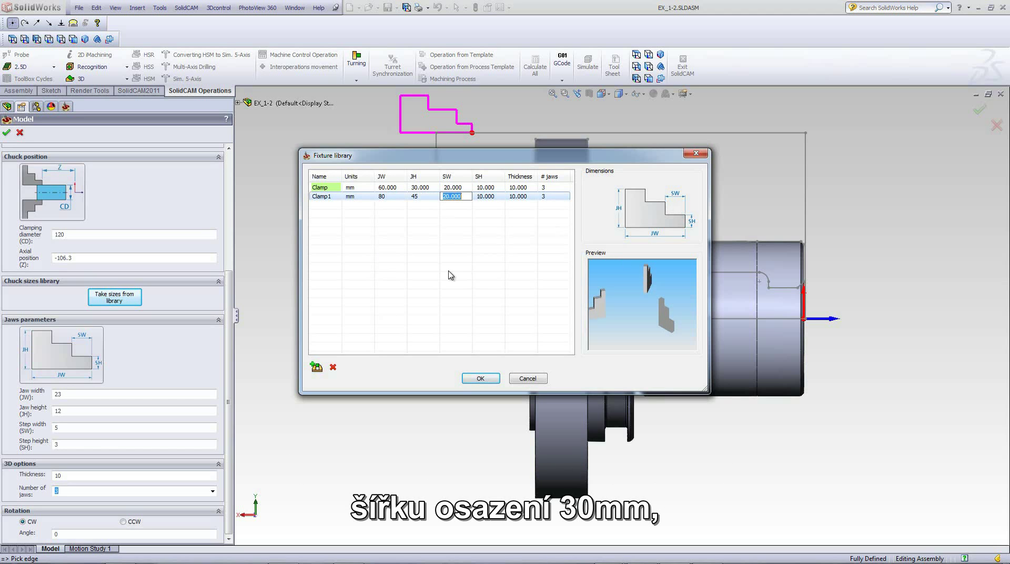
# Give Clamp1 step width 30, step height 15 and thickness 20, with 4 jaws.
pyautogui.write('30')
pyautogui.click(482, 198)
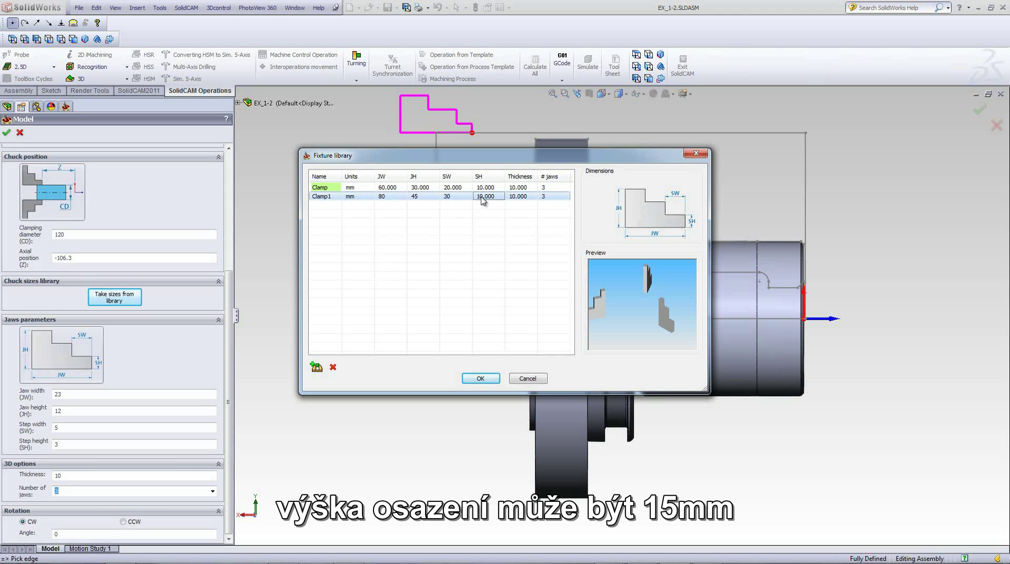
pyautogui.click(482, 197)
pyautogui.write('15')
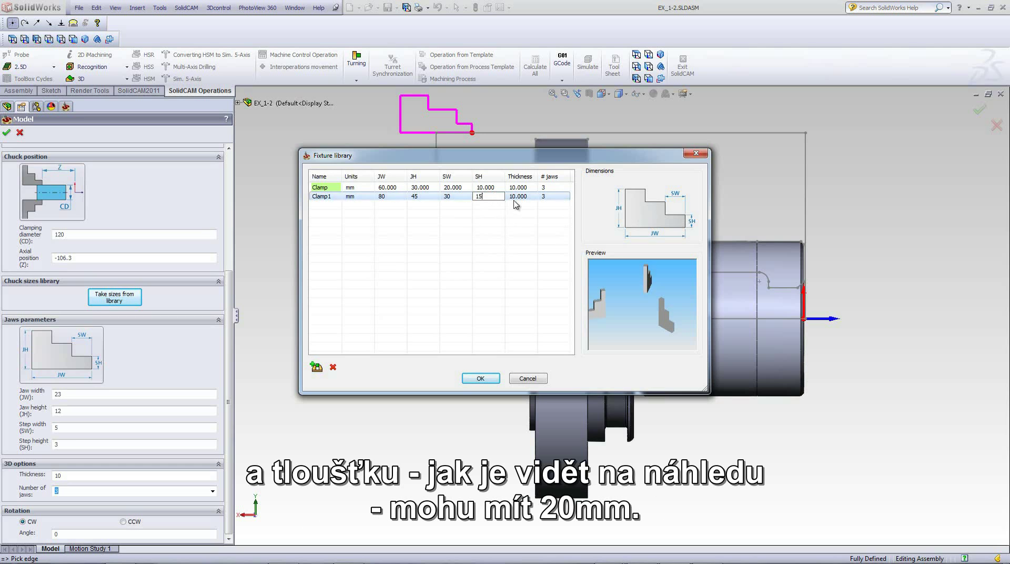
pyautogui.click(515, 198)
pyautogui.click(515, 197)
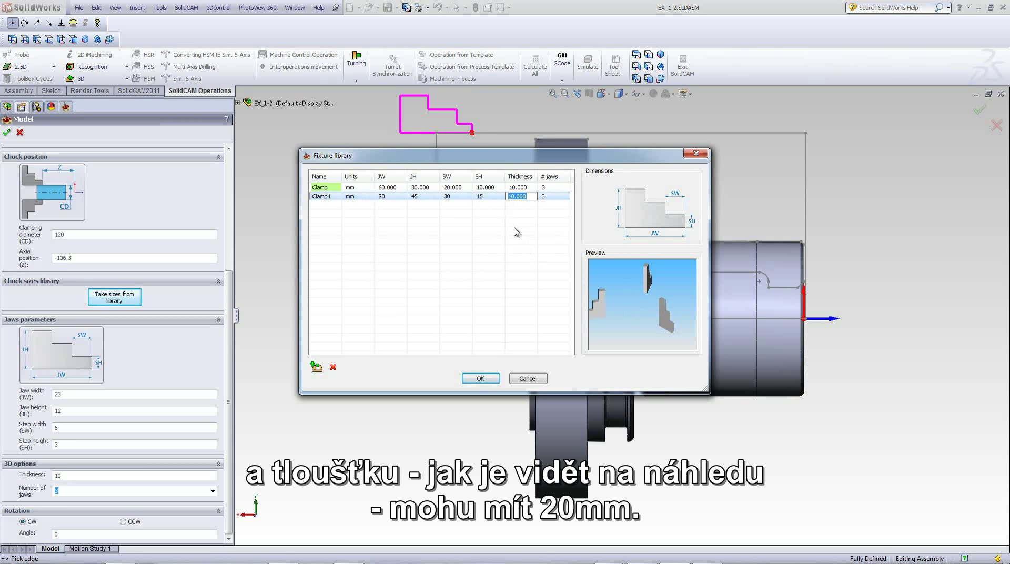
pyautogui.write('20')
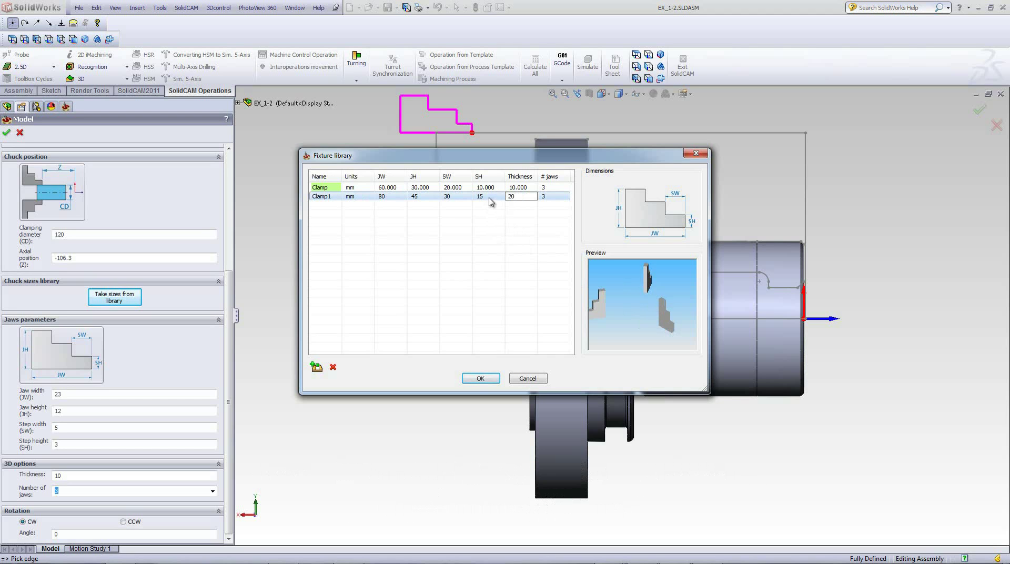
pyautogui.click(545, 197)
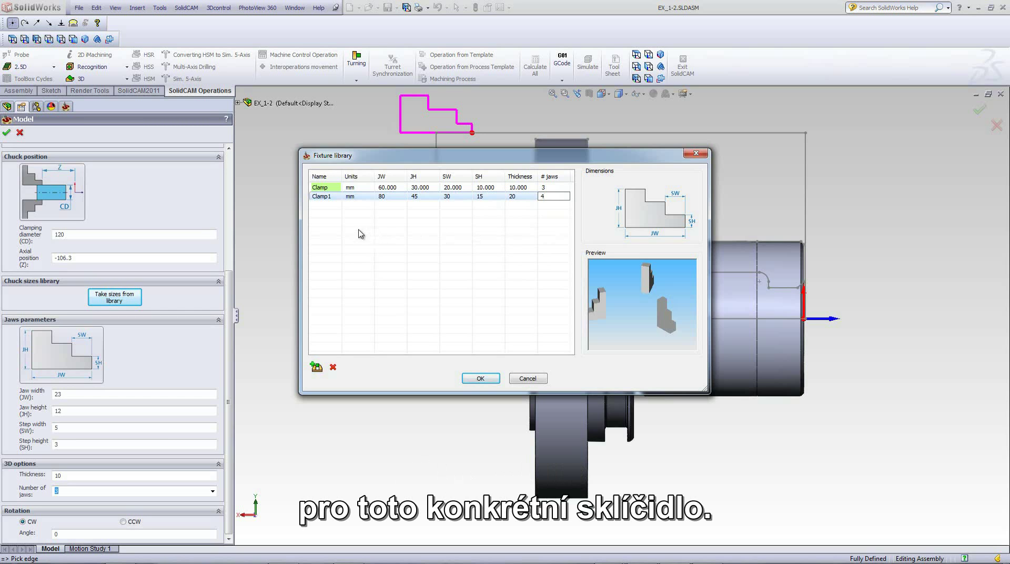
# Add a Clamp2 row to the library with jaw width 100 and jaw height 45.
pyautogui.click(317, 366)
pyautogui.click(385, 205)
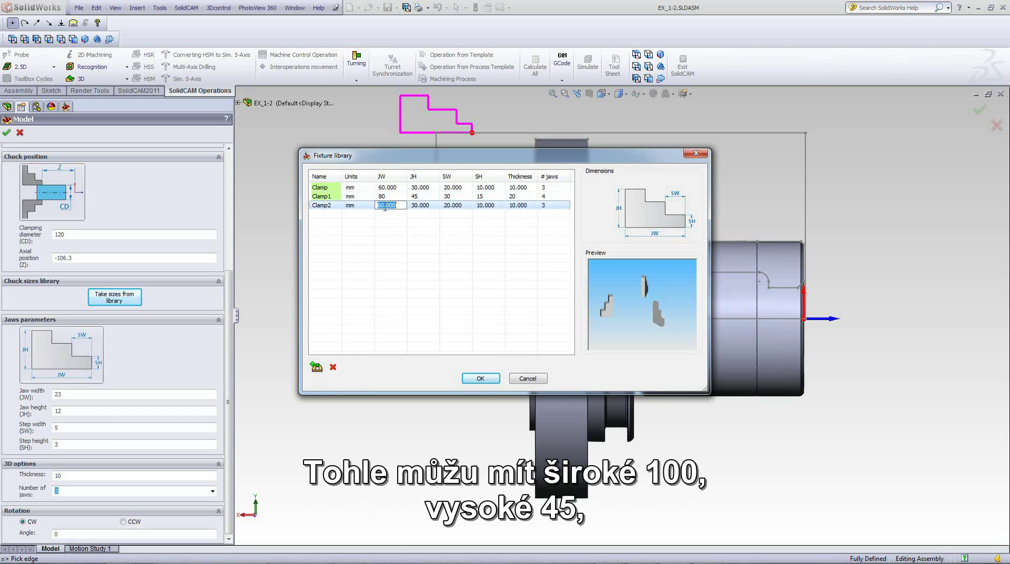
pyautogui.write('1')
pyautogui.click(423, 205)
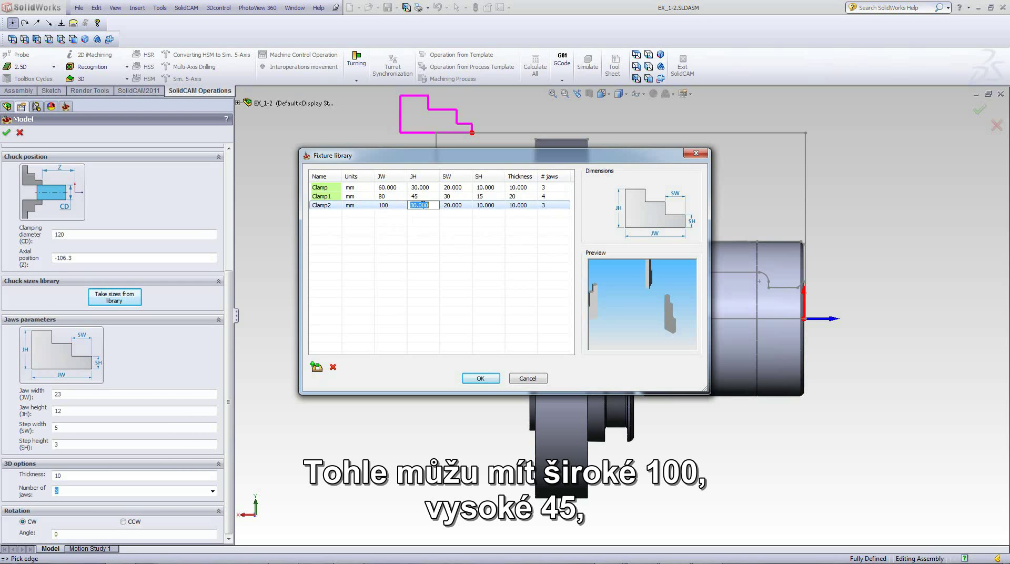
pyautogui.write('45')
pyautogui.click(447, 205)
# Give Clamp2 step width 40, step height 15 and thickness 15.
pyautogui.write('40')
pyautogui.click(489, 206)
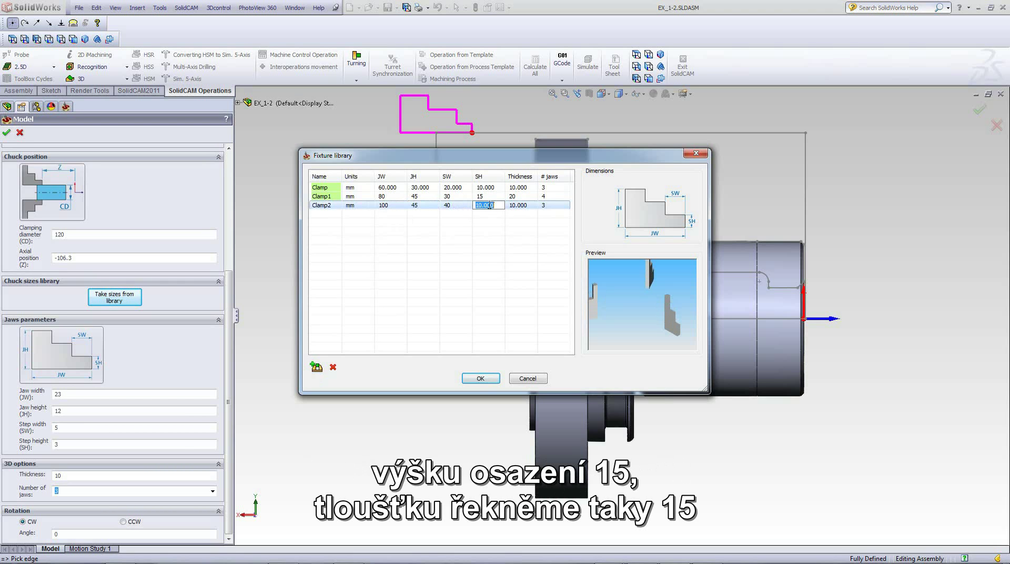
pyautogui.write('15')
pyautogui.click(519, 205)
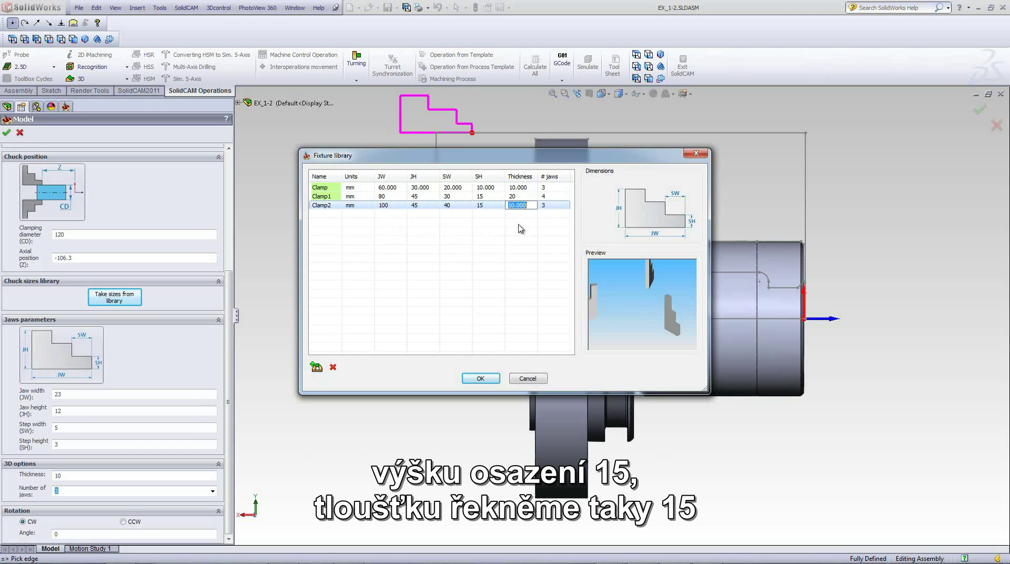
pyautogui.write('15')
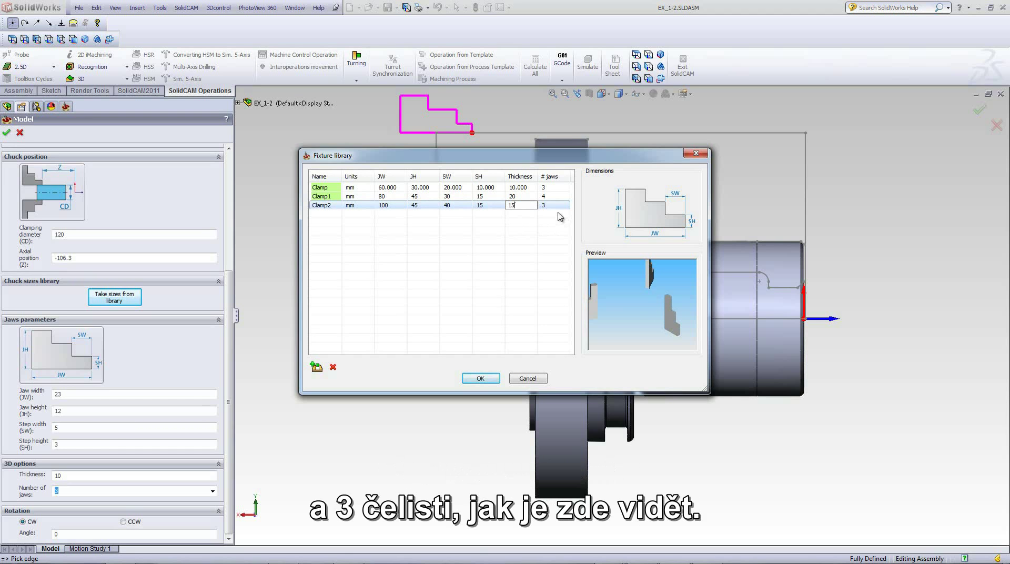
pyautogui.click(554, 207)
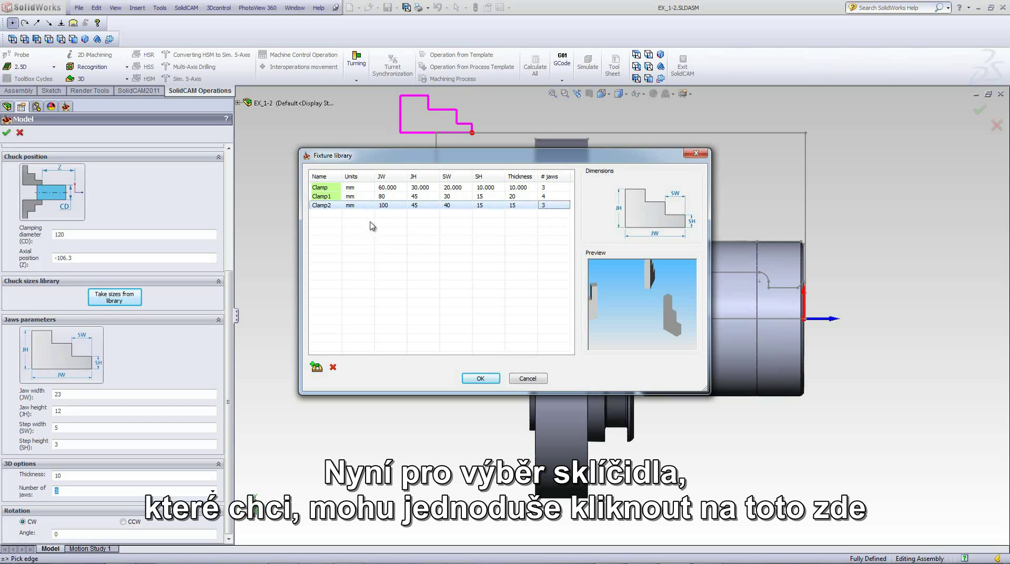
# Apply the Clamp1 preset to the jaws and fit the view.
pyautogui.click(355, 197)
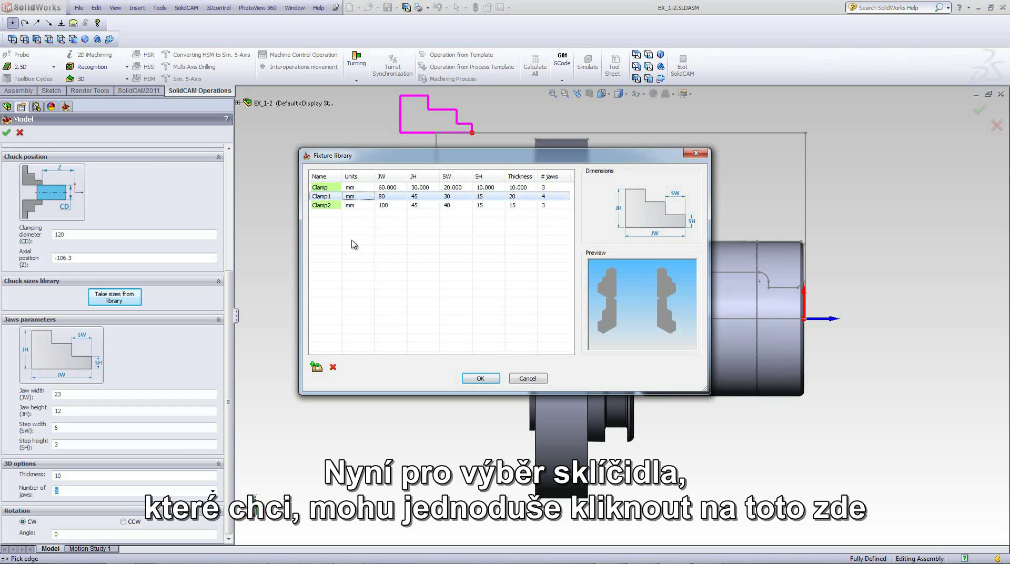
pyautogui.click(479, 378)
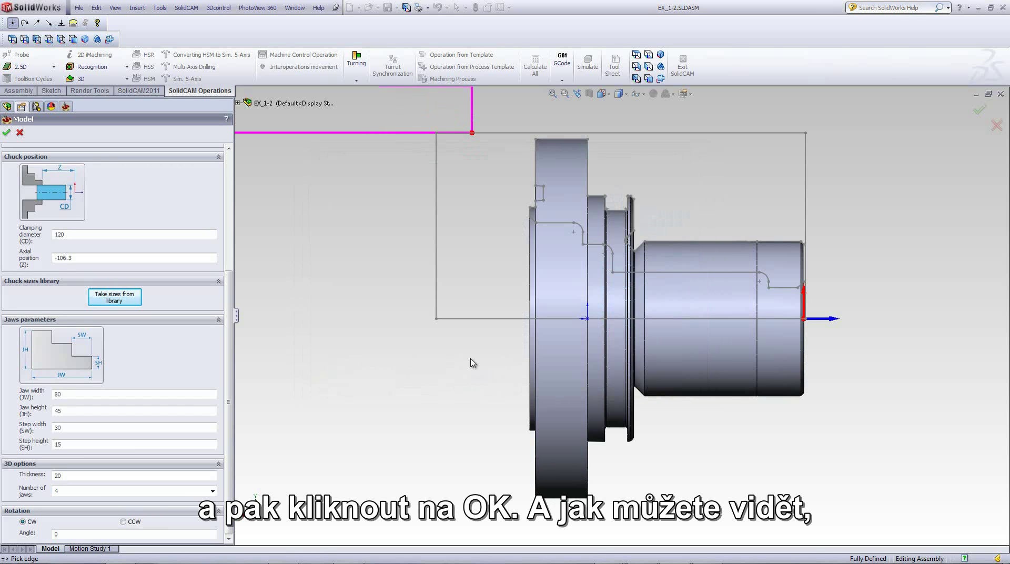
pyautogui.press('f')
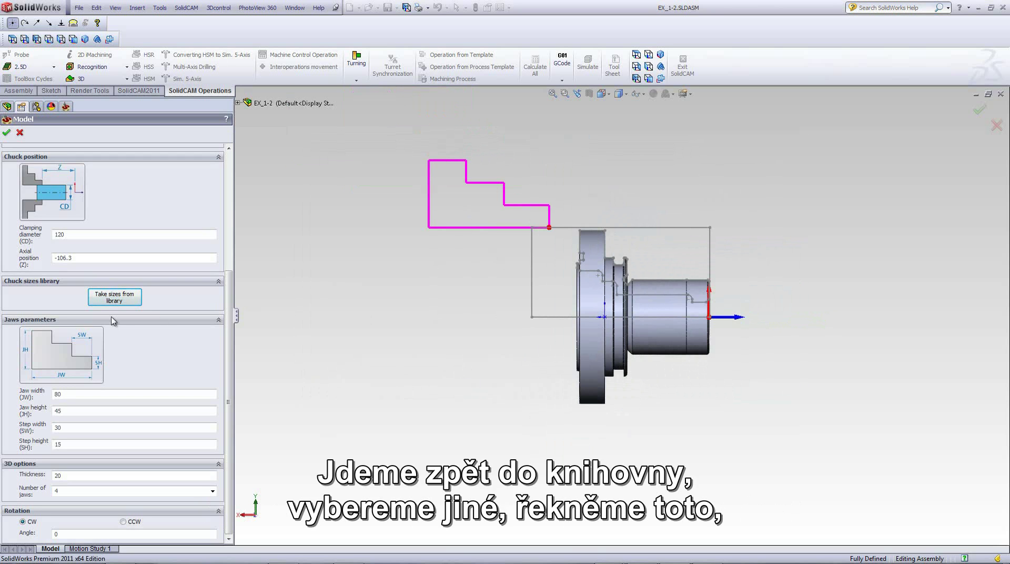
# Replace it with the Clamp2 preset (100/45/40/15, thickness 15, 3 jaws).
pyautogui.click(110, 299)
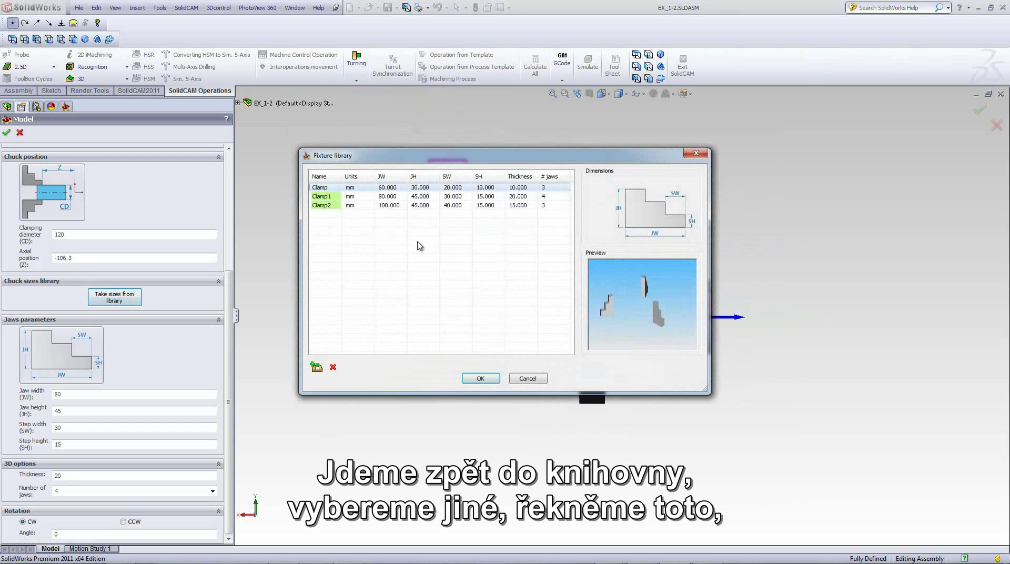
pyautogui.click(435, 205)
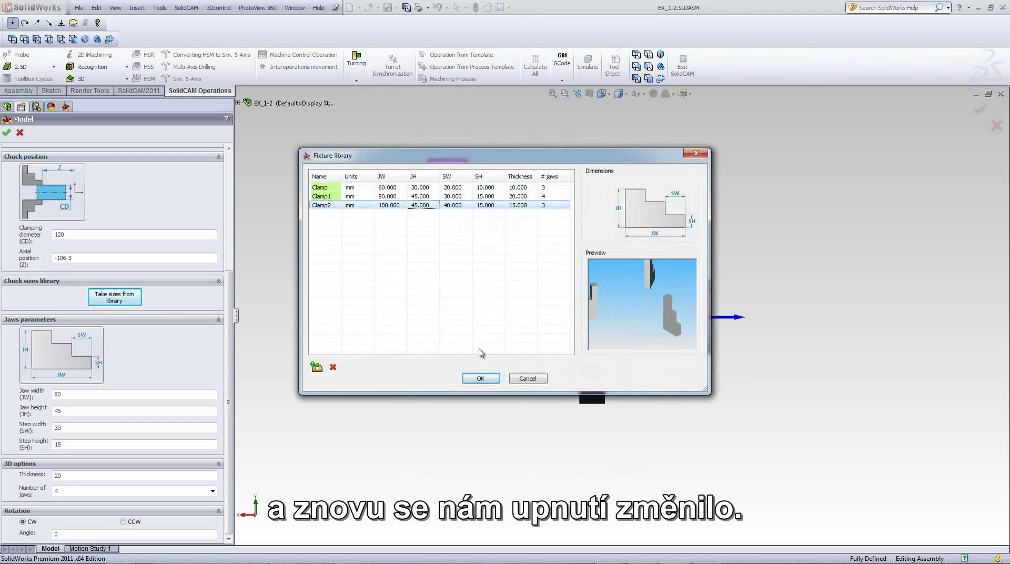
pyautogui.click(481, 379)
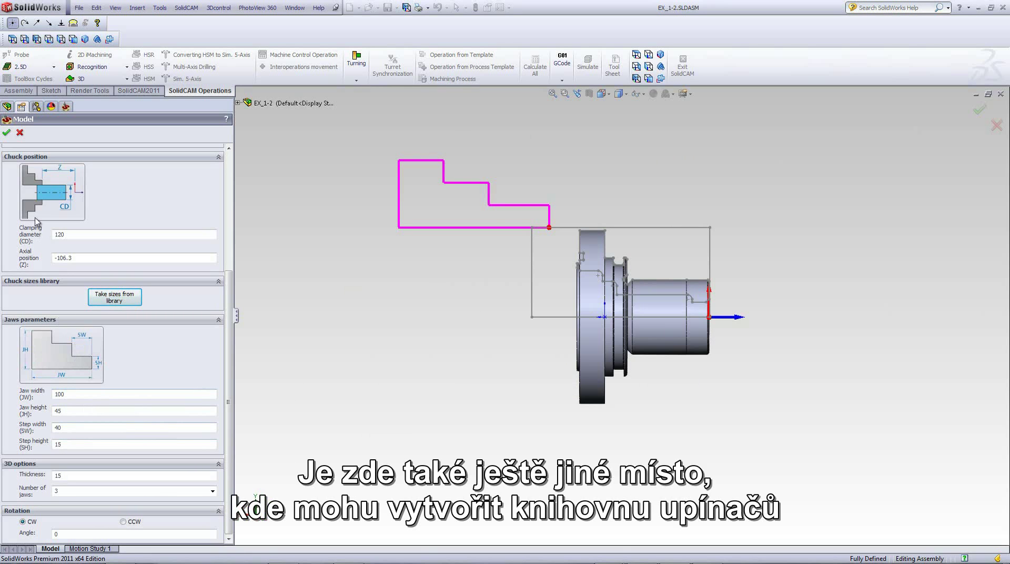
# Confirm the clamping fixture, then open Fixture library from the SolidCAM menu.
pyautogui.click(7, 132)
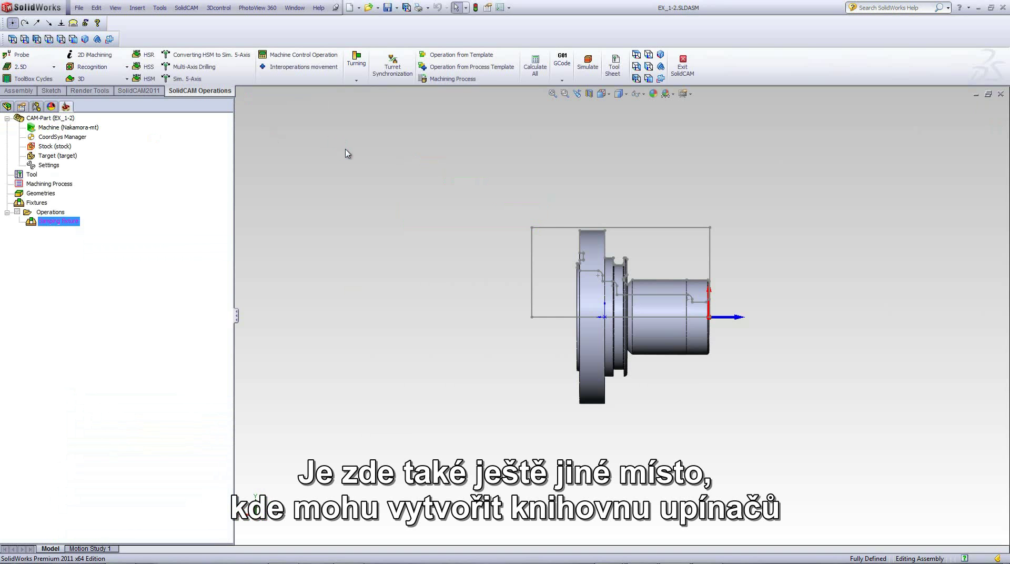
pyautogui.click(185, 8)
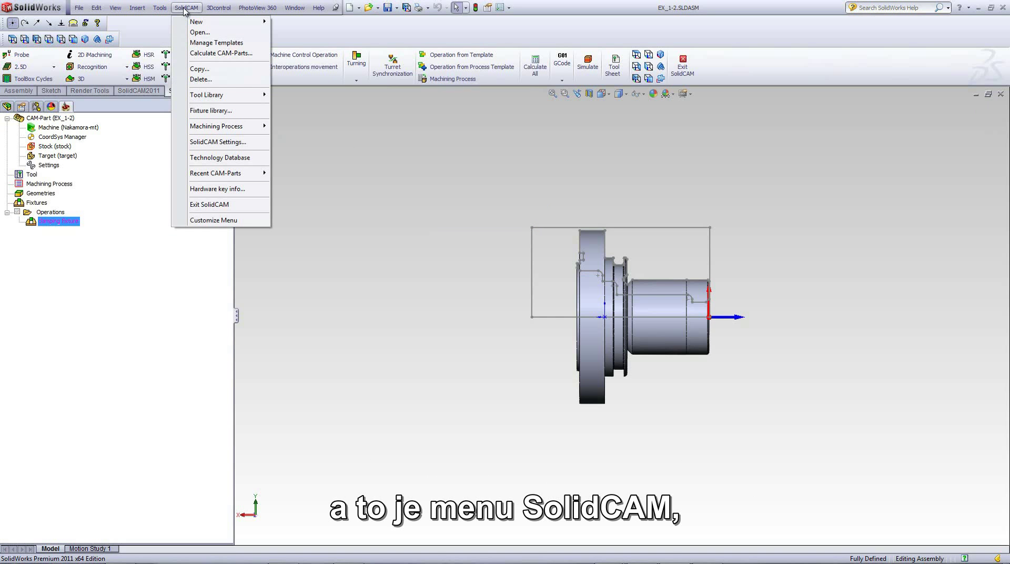
pyautogui.click(195, 111)
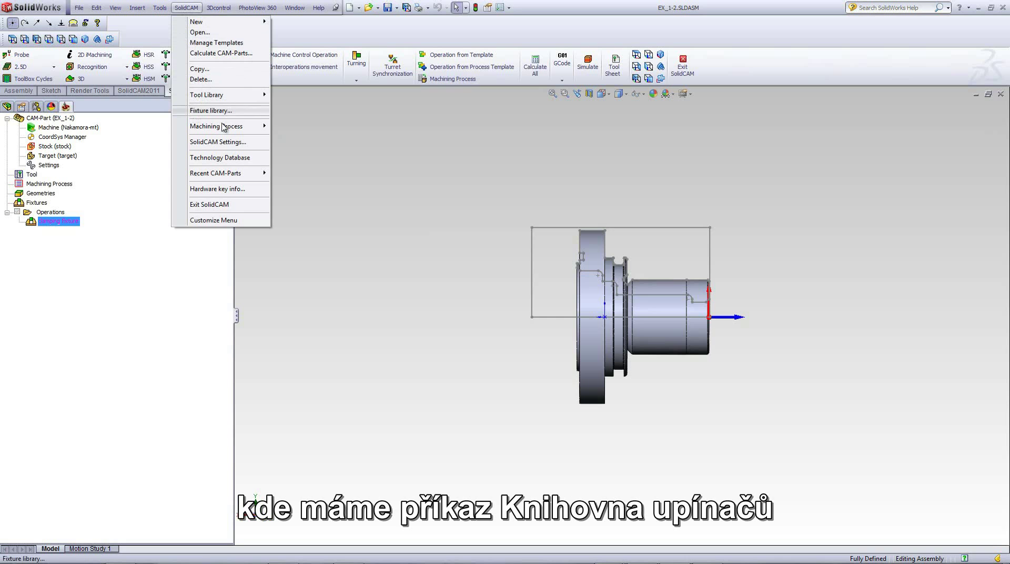